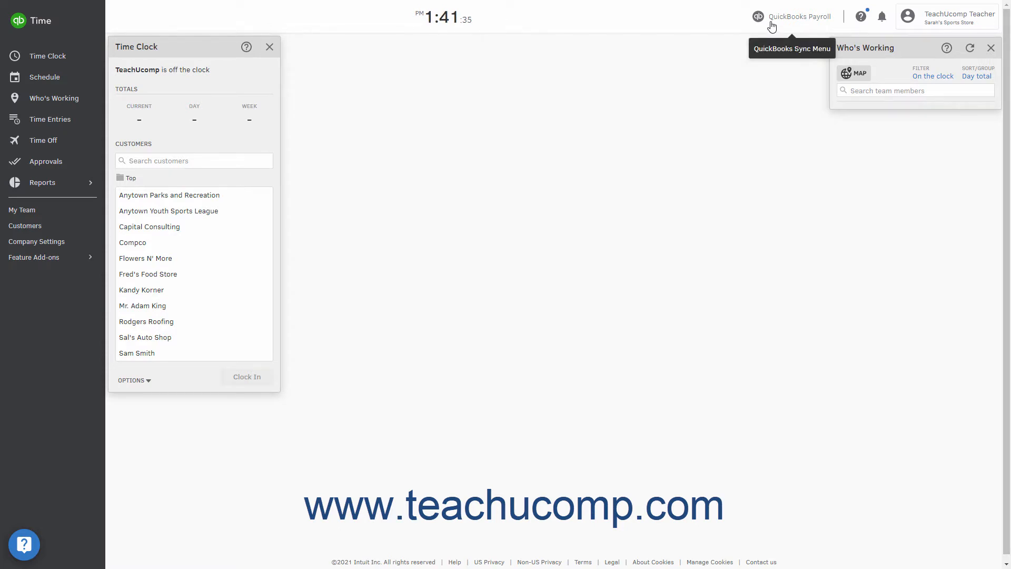
Import the QuickBooks Payroll data and review the latest sync report in the sync log.
left_click(772, 26)
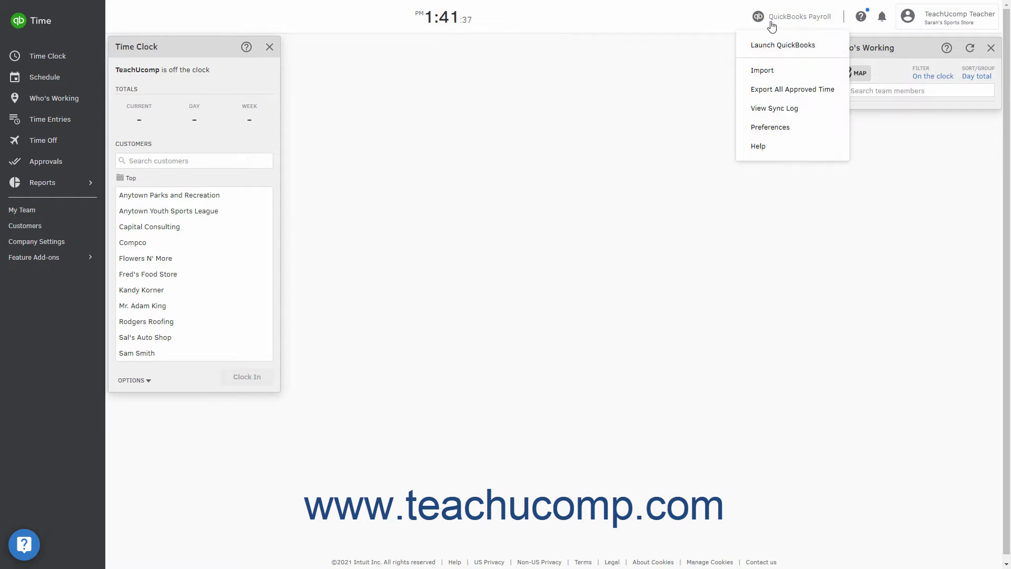
left_click(770, 71)
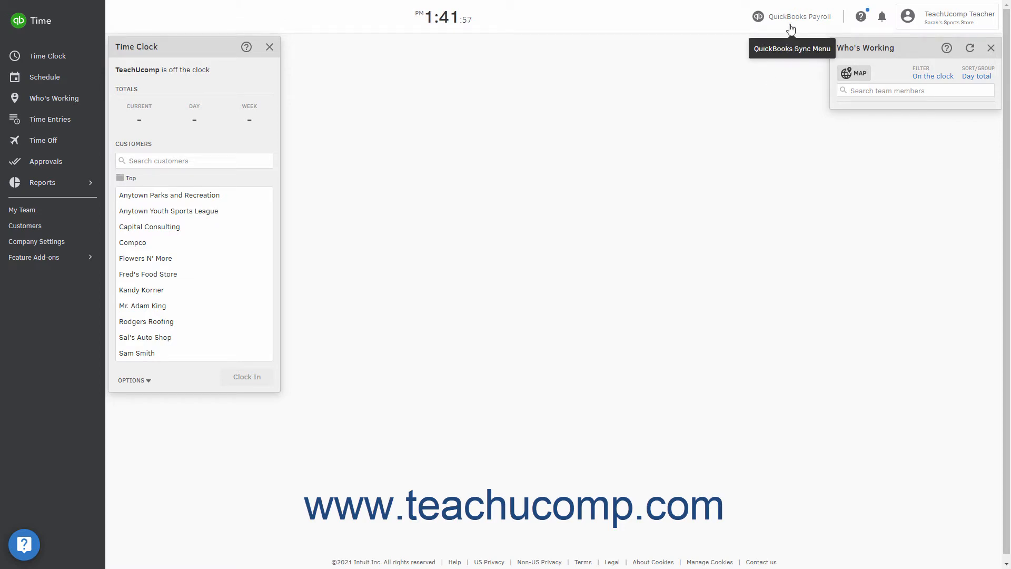
left_click(791, 25)
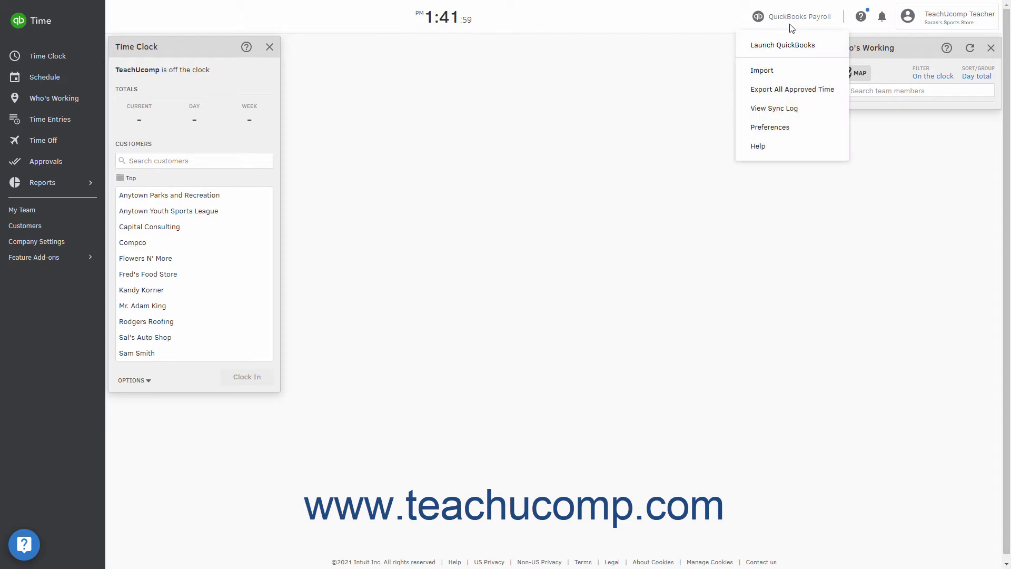
left_click(779, 110)
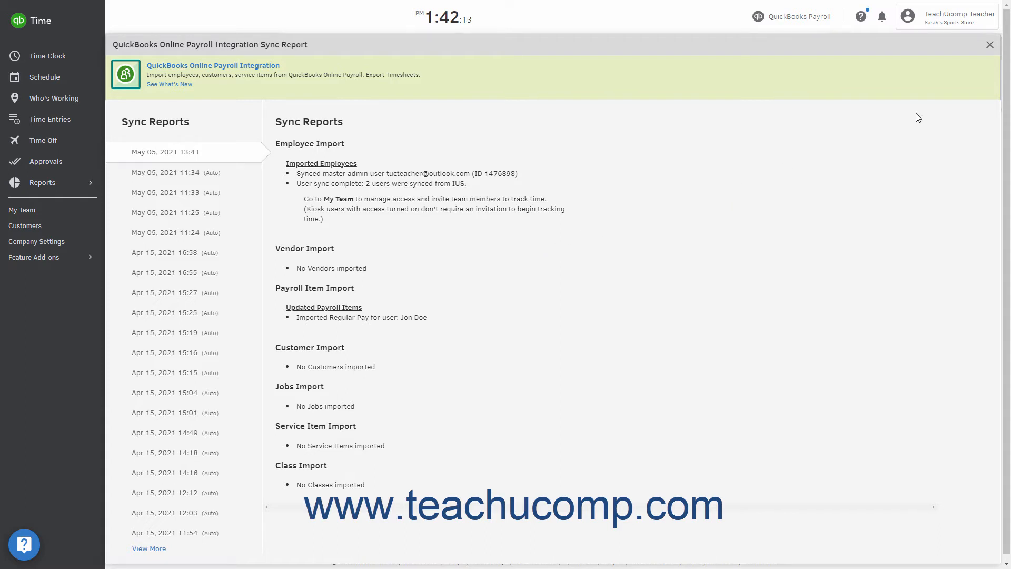
left_click(989, 45)
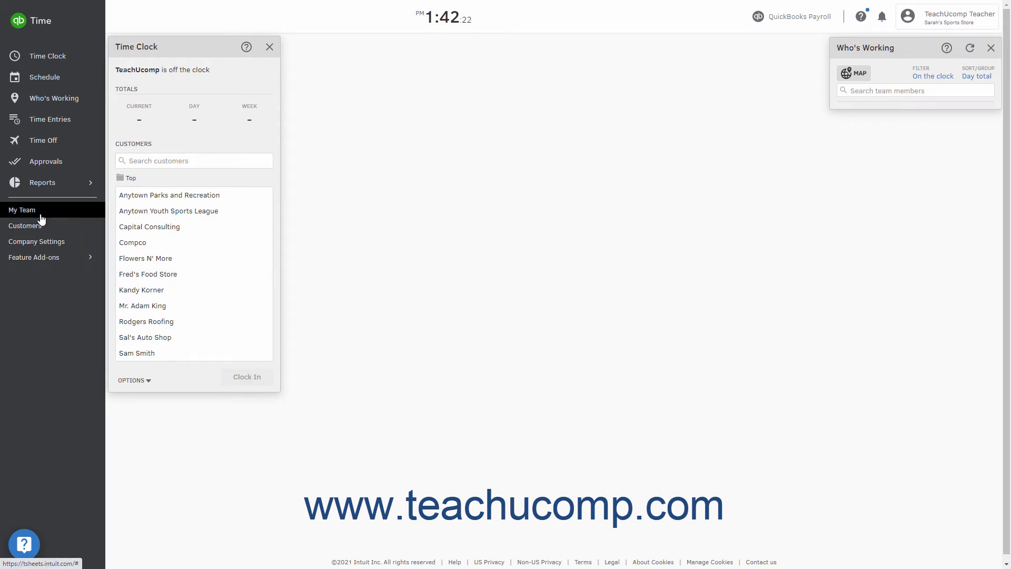
Review the active team members with their roles and QuickBooks roles, then close the team list.
left_click(22, 210)
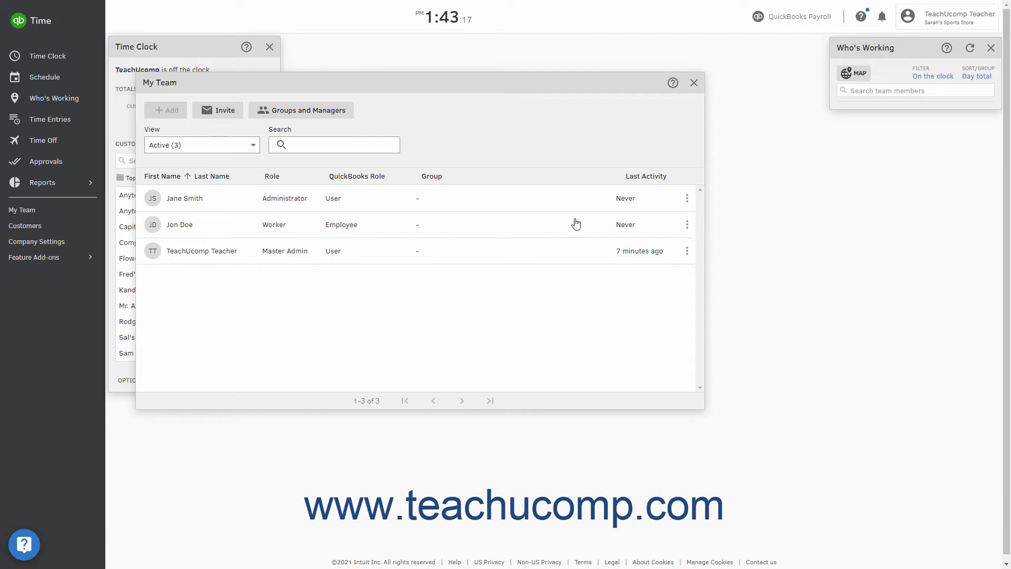
left_click(694, 84)
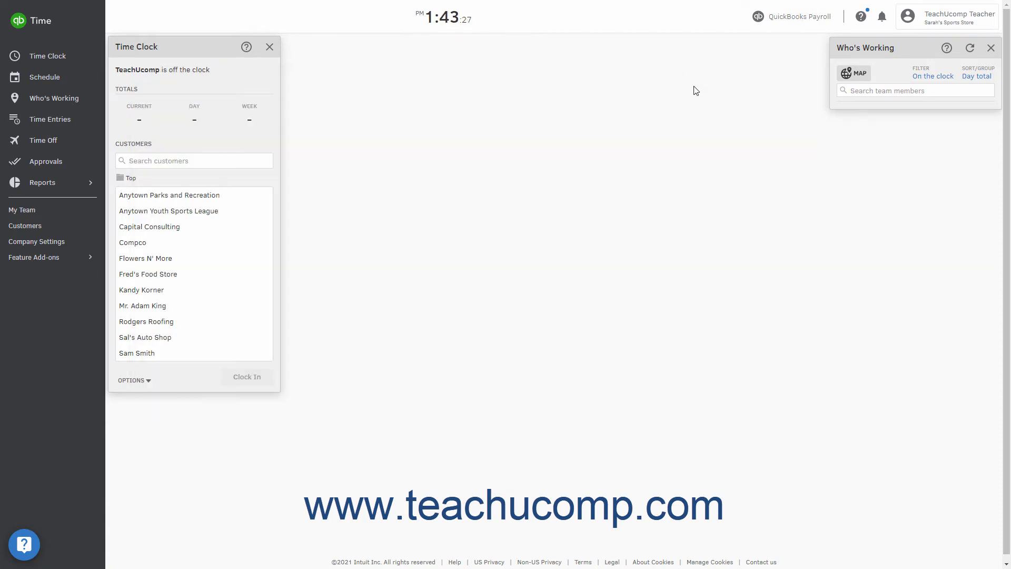
Start a new time entry in the timesheets and assign it to the employee with the Worker role.
left_click(39, 123)
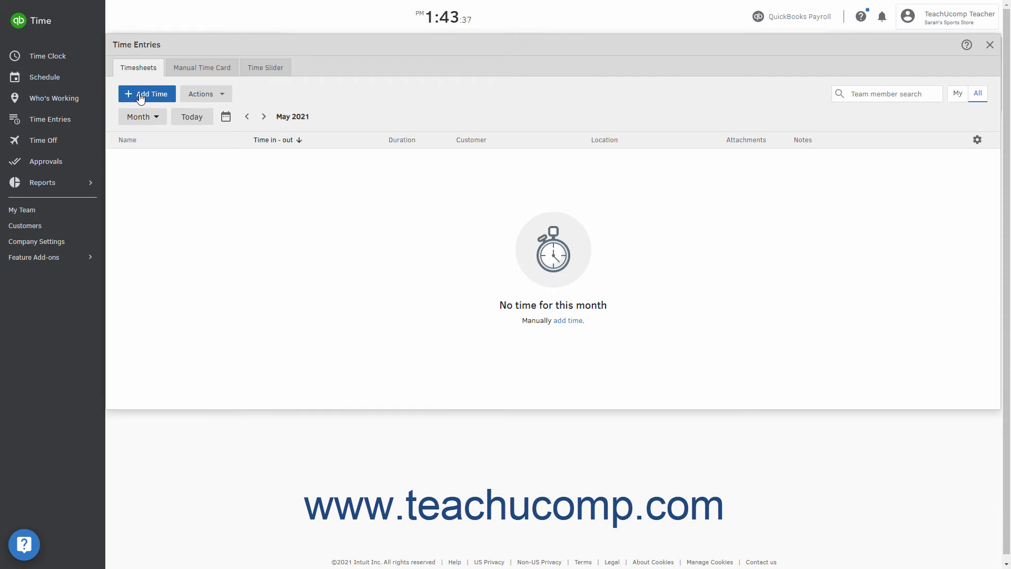
left_click(140, 99)
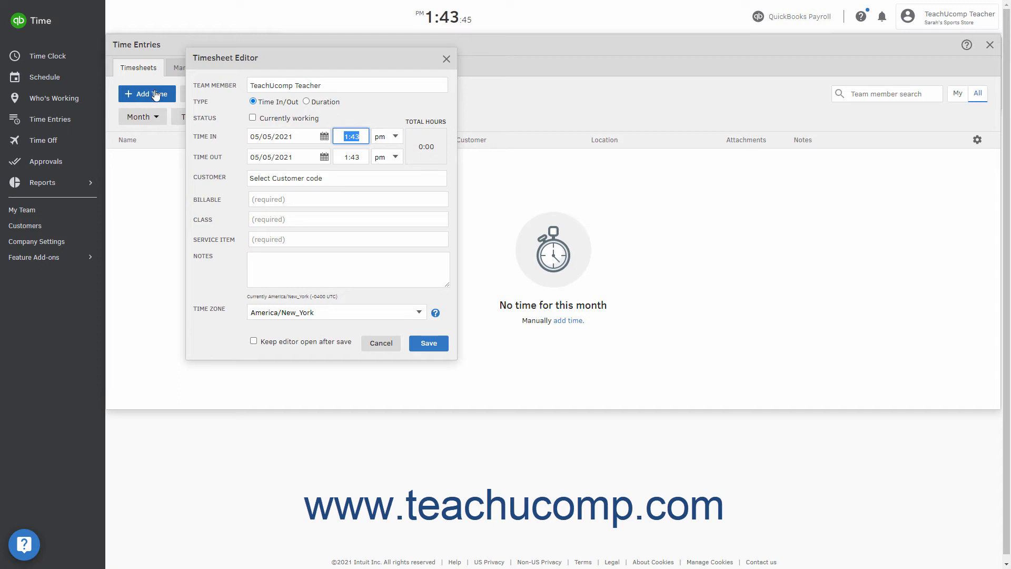
left_click(364, 85)
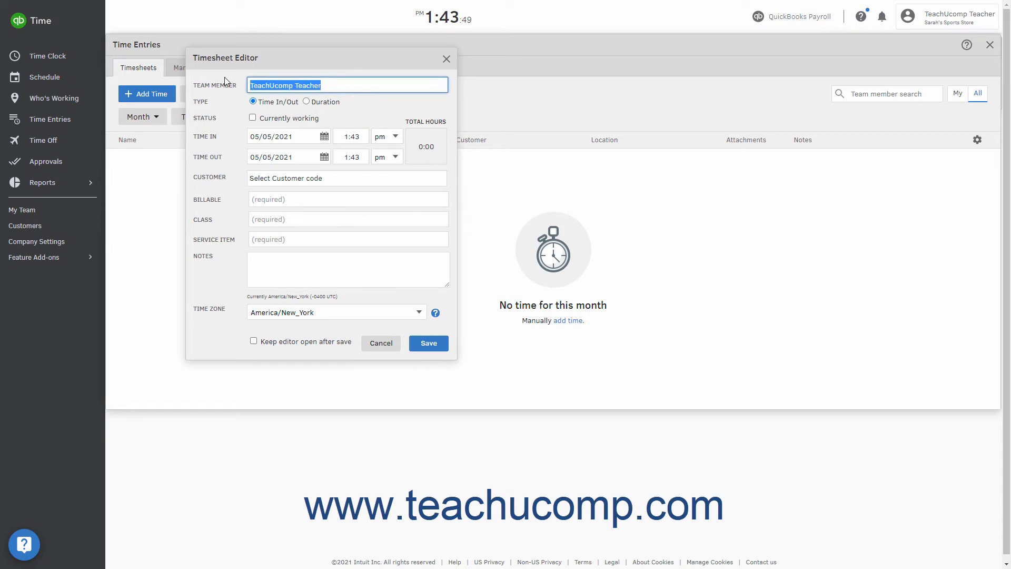
type("Jon")
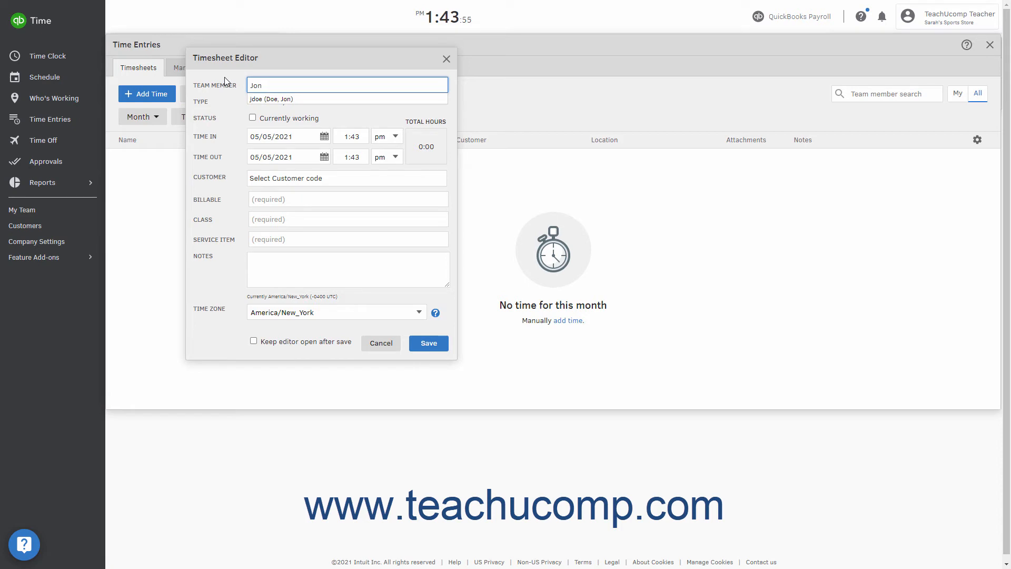
left_click(274, 98)
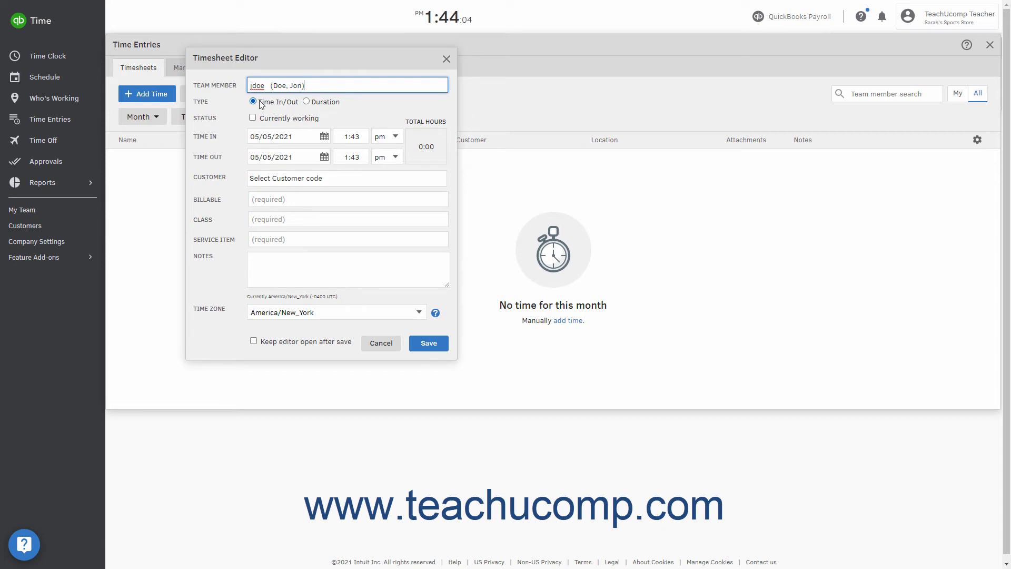
Examine the Time In/Out and Duration entry types, including the time-in date picker, time field and am/pm options.
left_click(254, 101)
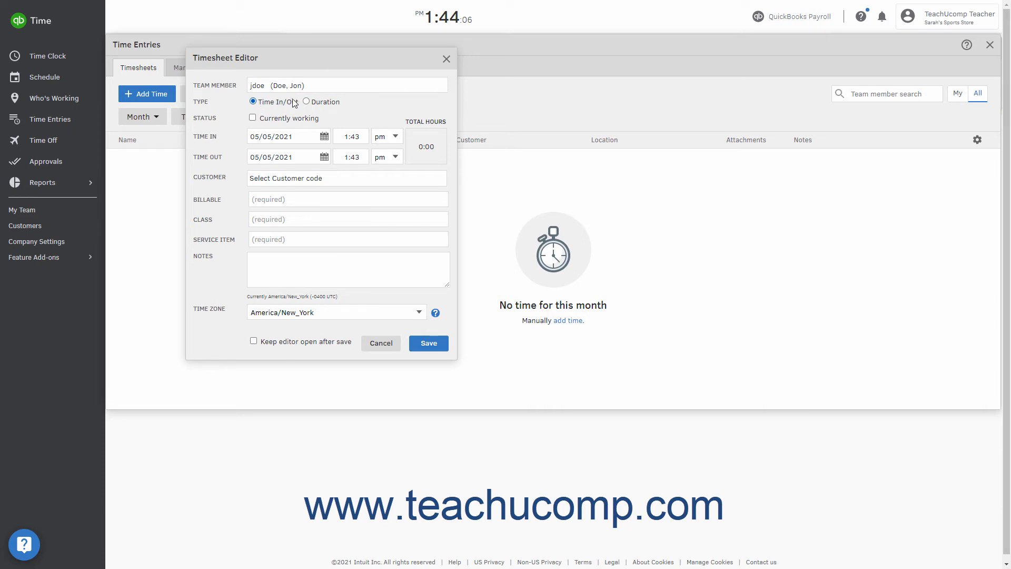
left_click(309, 102)
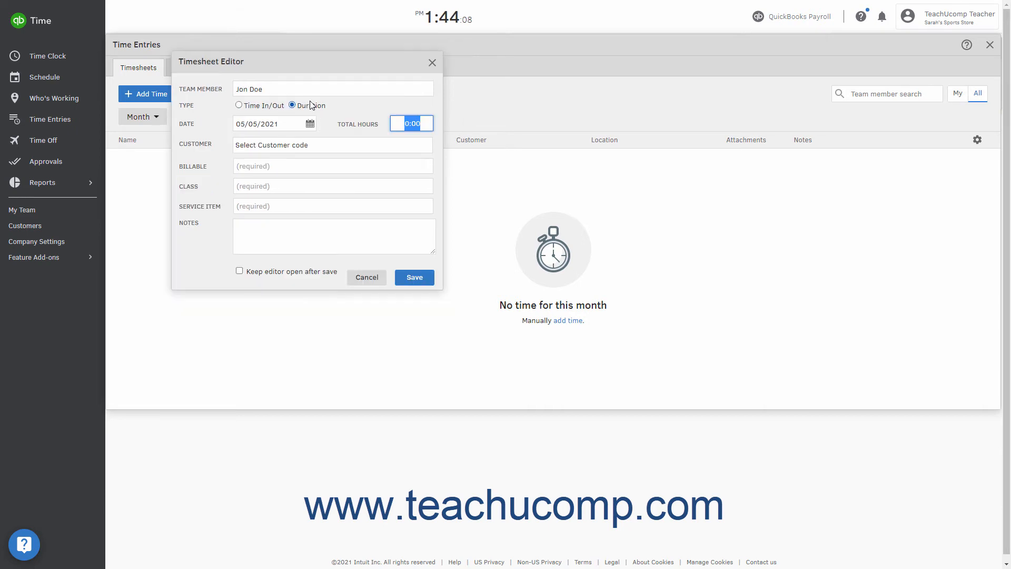
left_click(252, 104)
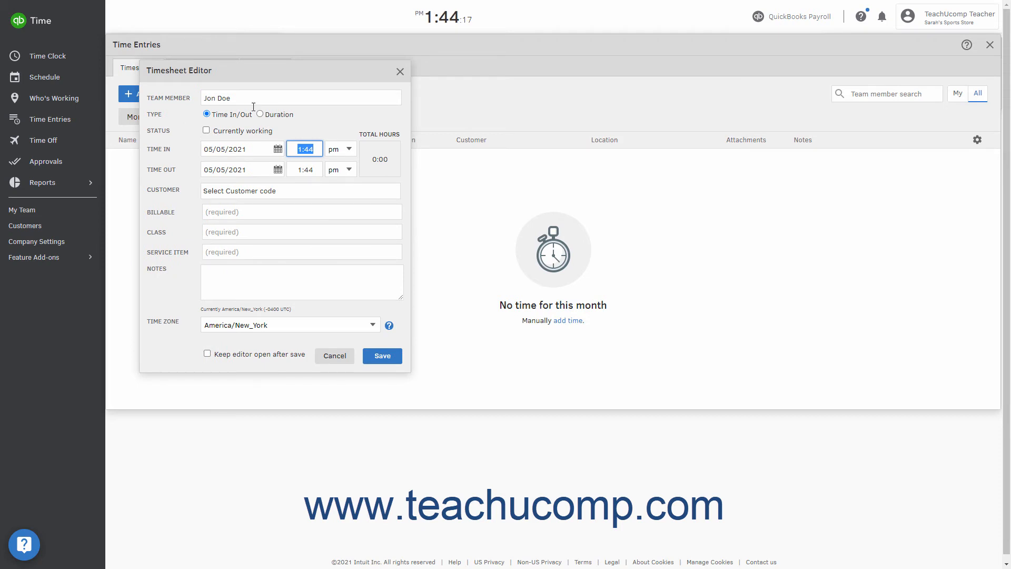
left_click(277, 149)
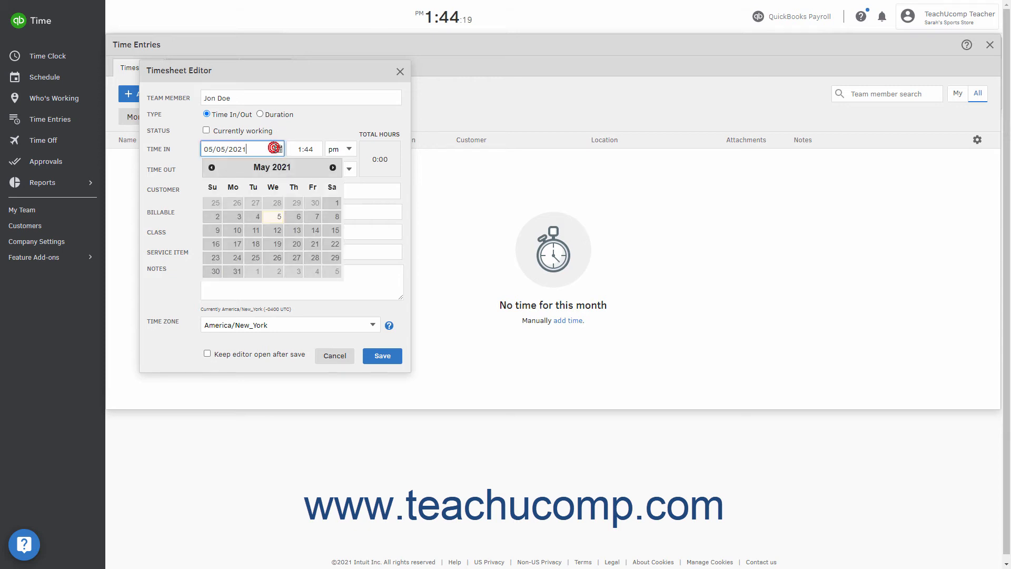
left_click(298, 149)
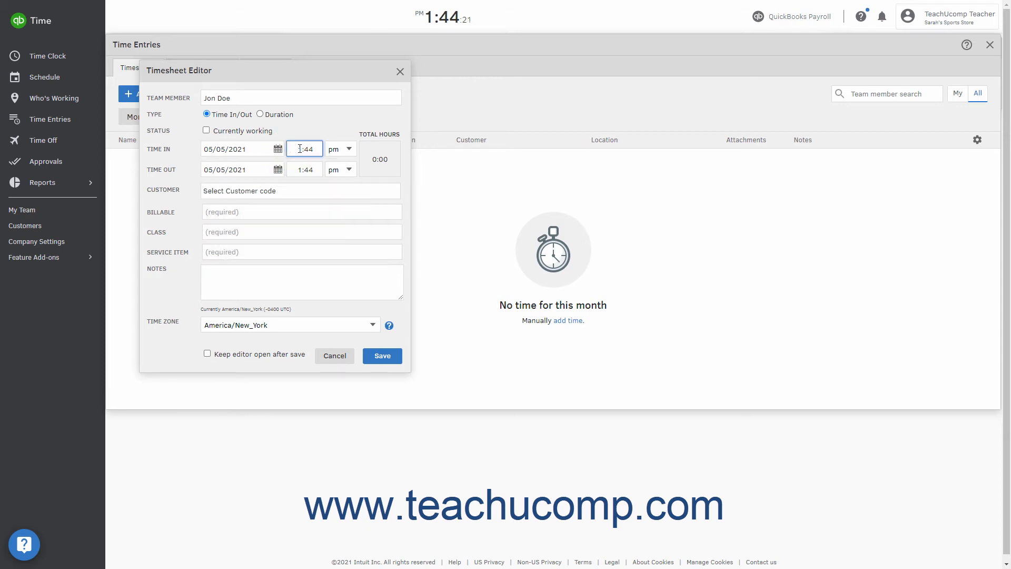
left_click(333, 150)
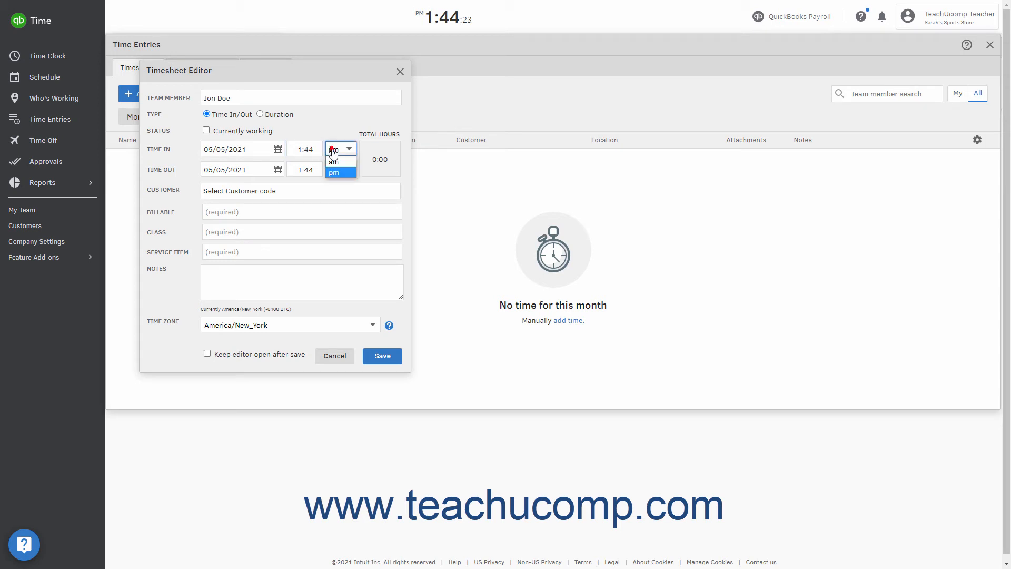
left_click(333, 152)
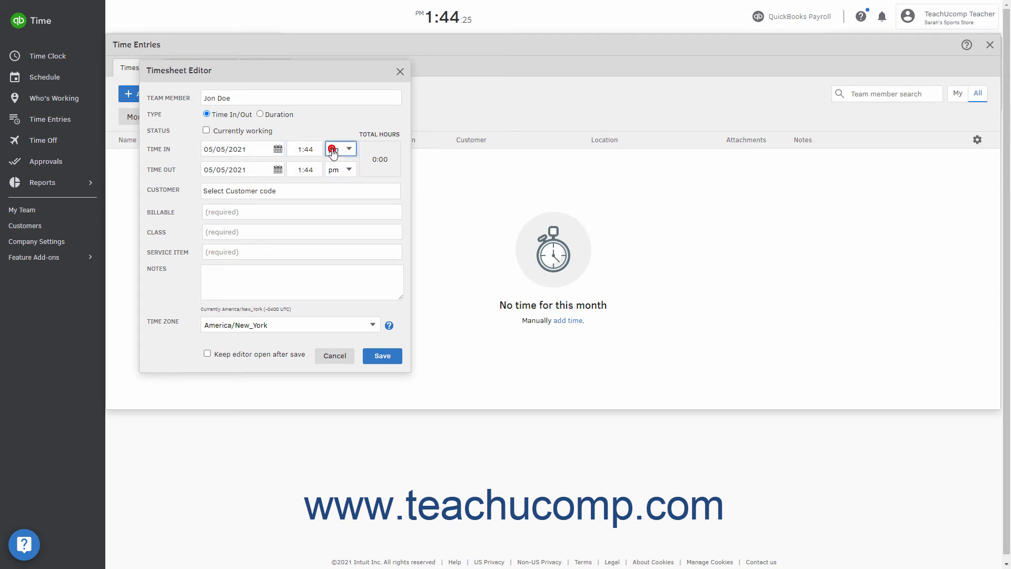
left_click(377, 154)
Switch the time entry to the Duration type, date it 05/03/2021 and set the total hours to 2.
left_click(261, 115)
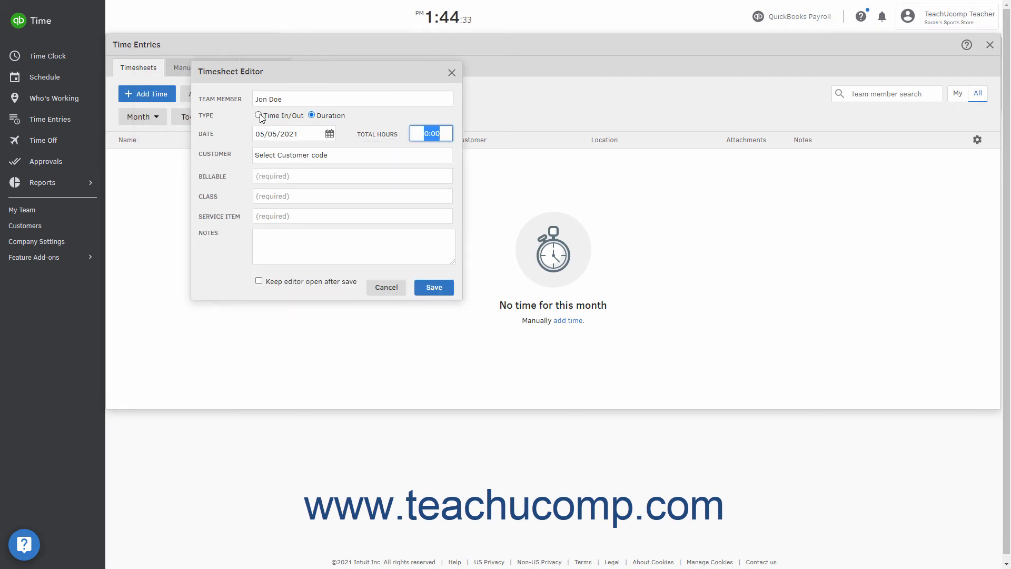
left_click(329, 133)
left_click(290, 201)
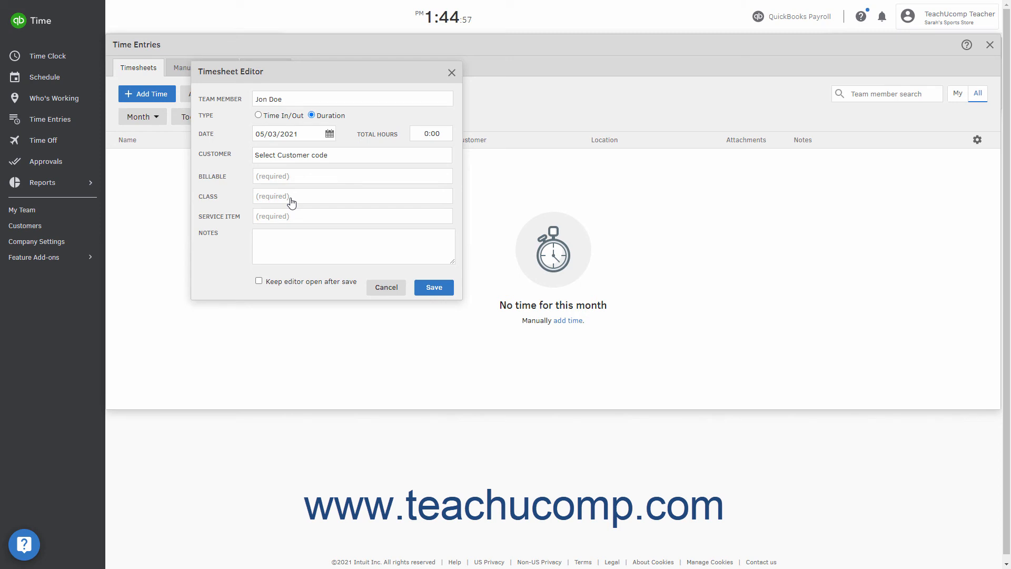
left_click(424, 133)
left_click_drag(424, 133, 446, 133)
type("2")
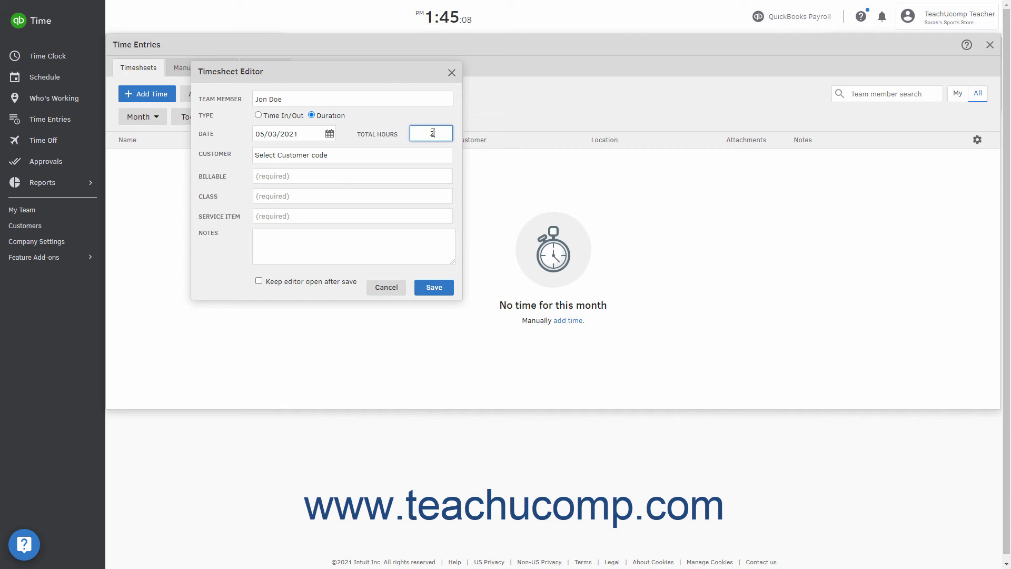
Set the entry's customer to Anytown Parks and Recreation, service item to Services:Football Ref Service and billable to No.
left_click(376, 155)
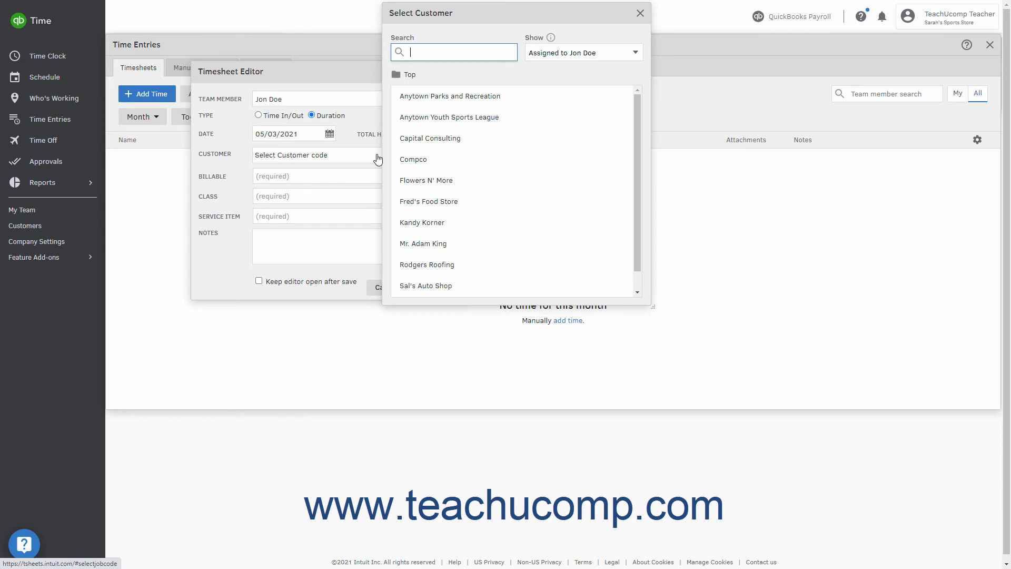
left_click(460, 97)
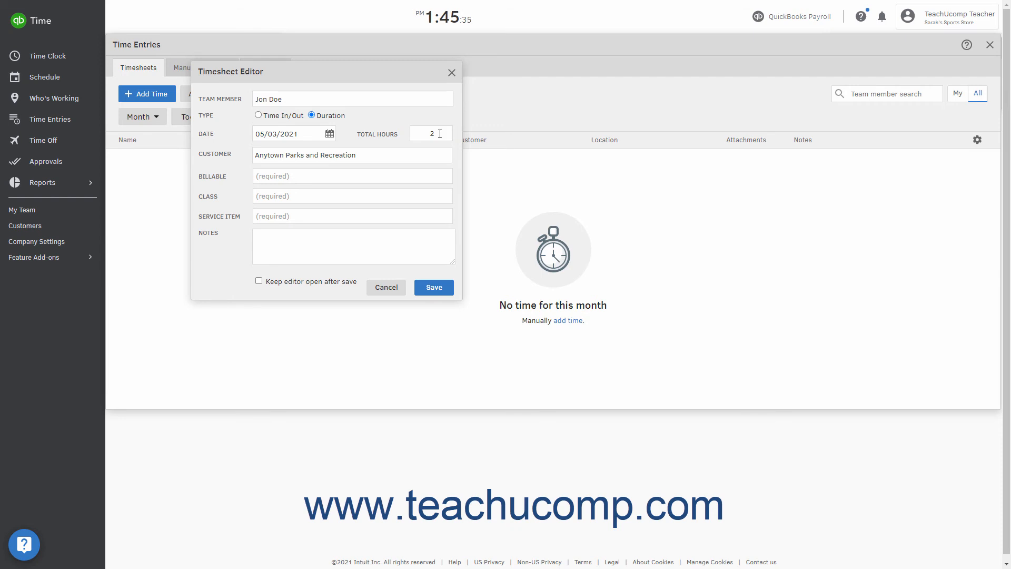
left_click(350, 218)
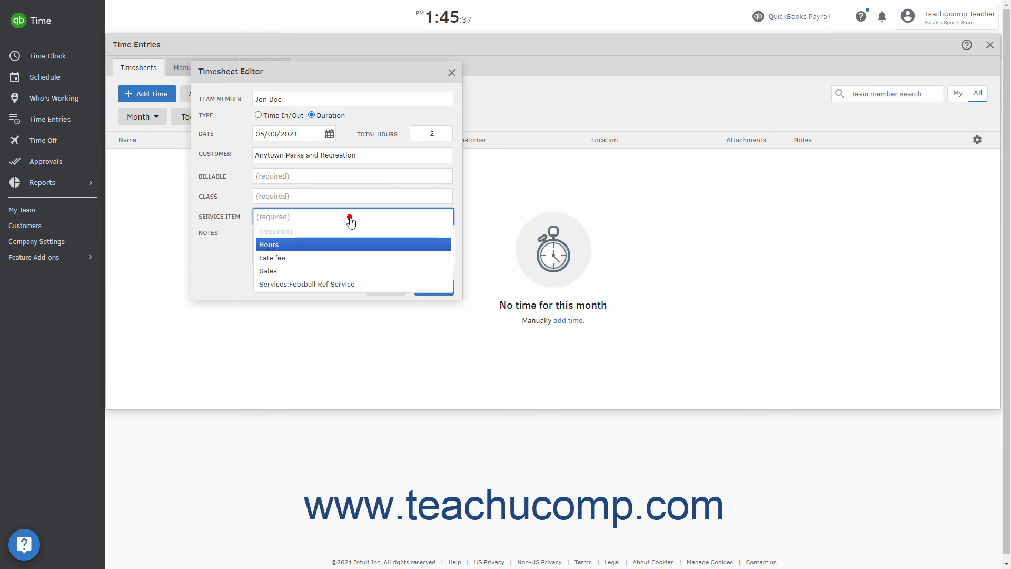
left_click(329, 284)
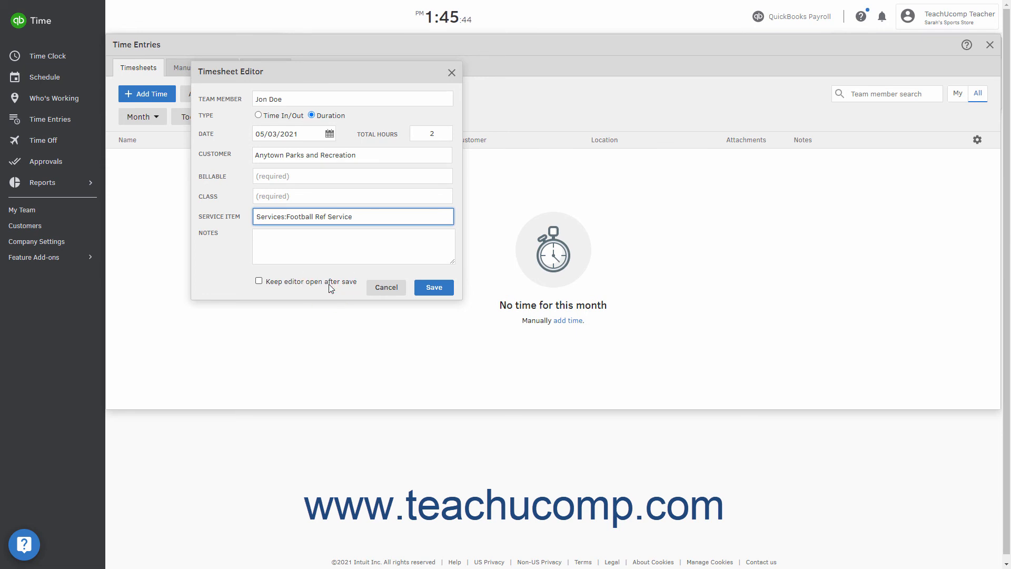
left_click(332, 177)
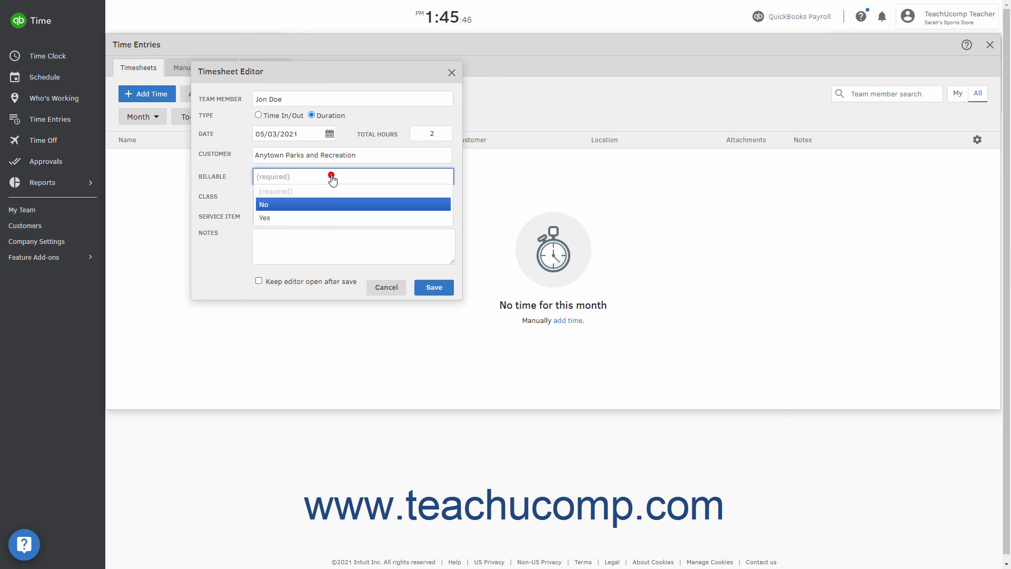
left_click(320, 205)
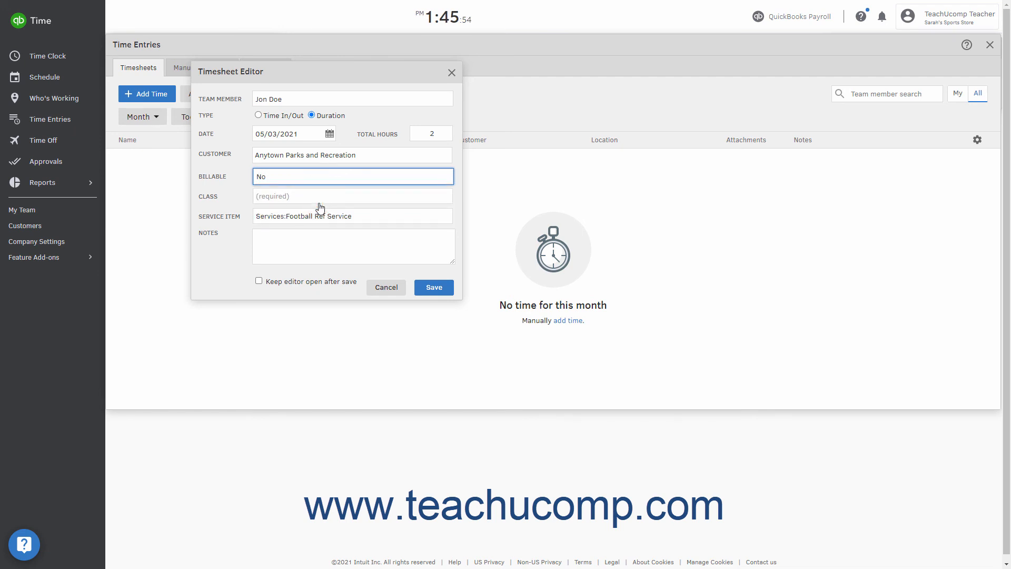
Save the time entry with class and notes left blank and the option to keep the editor open after saving off.
left_click(315, 239)
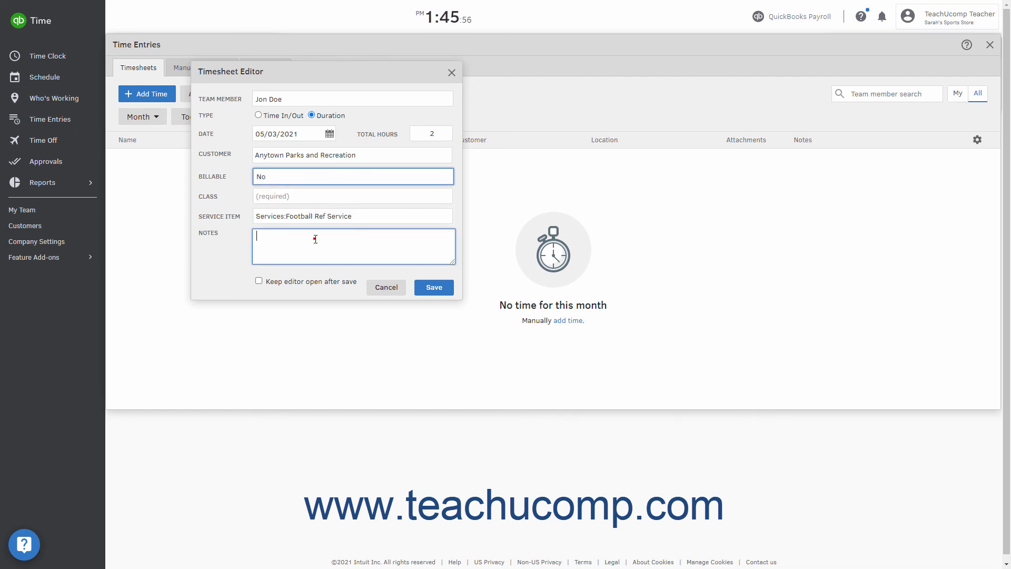
left_click(319, 196)
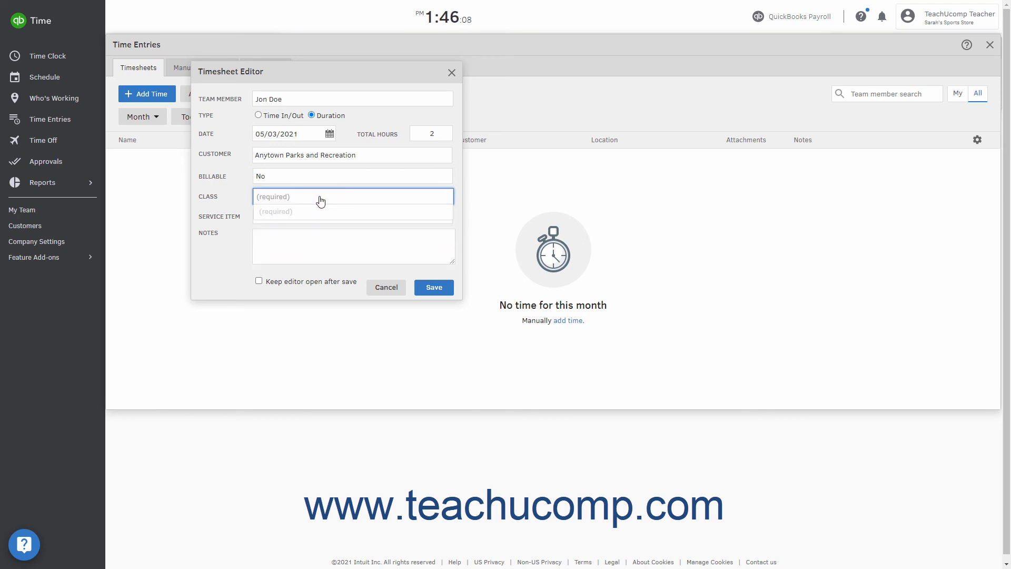
left_click(316, 239)
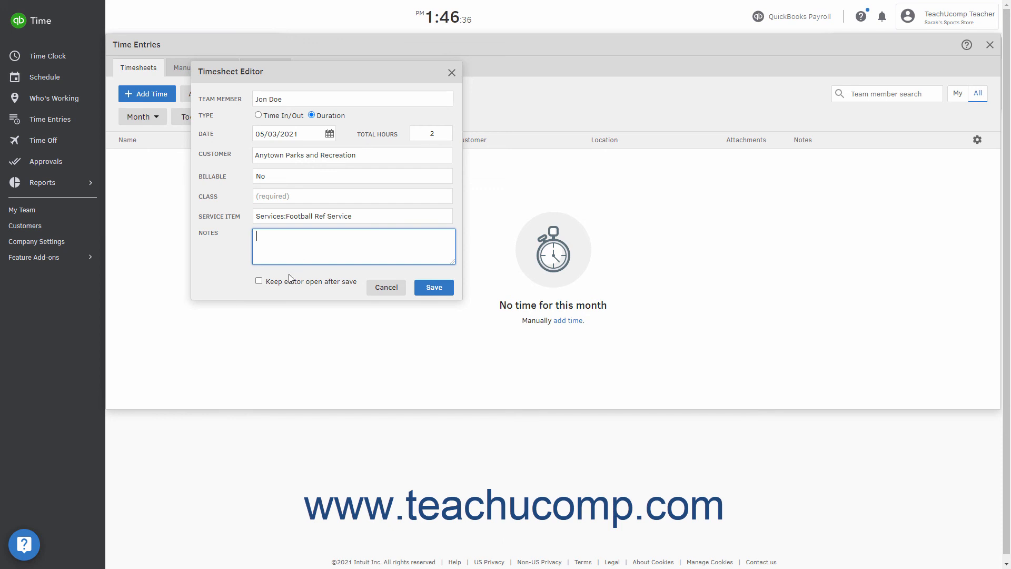
left_click(259, 281)
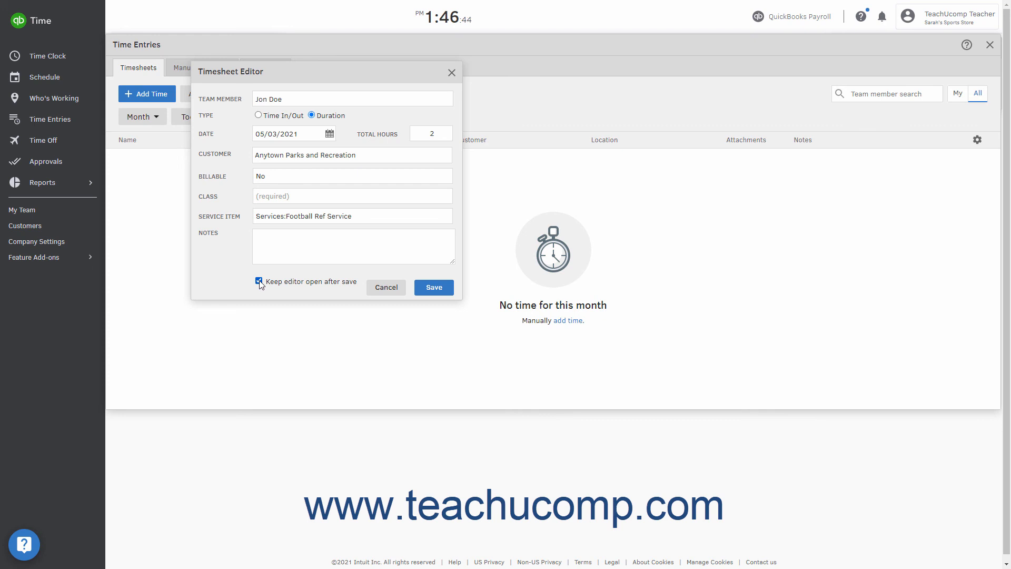
left_click(258, 281)
left_click(434, 287)
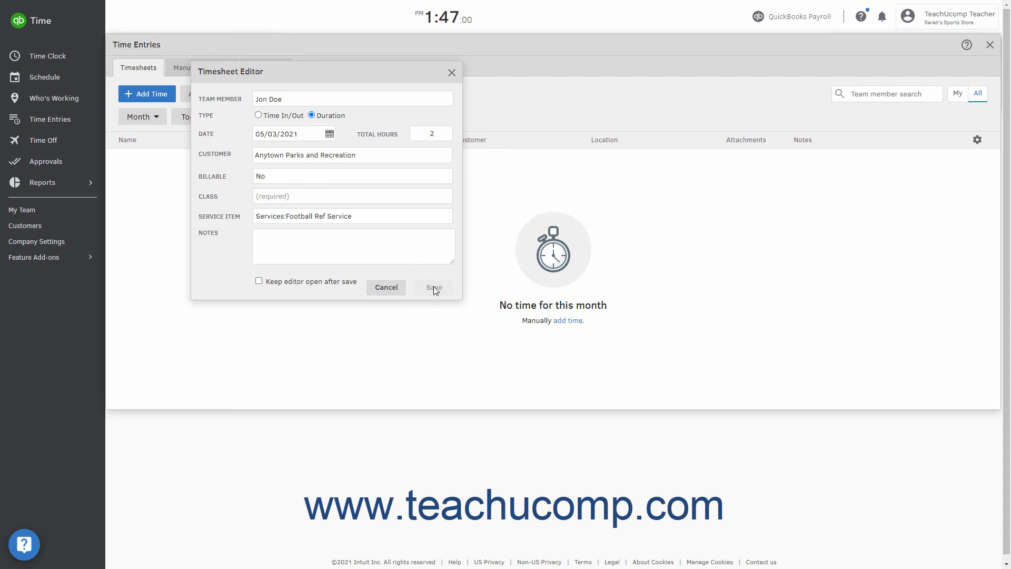